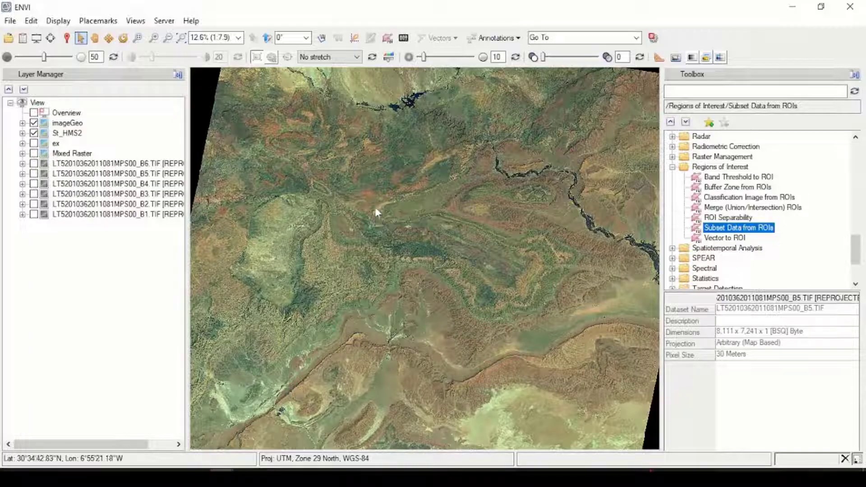
scroll(348, 175, down, 1)
scroll(348, 174, up, 1)
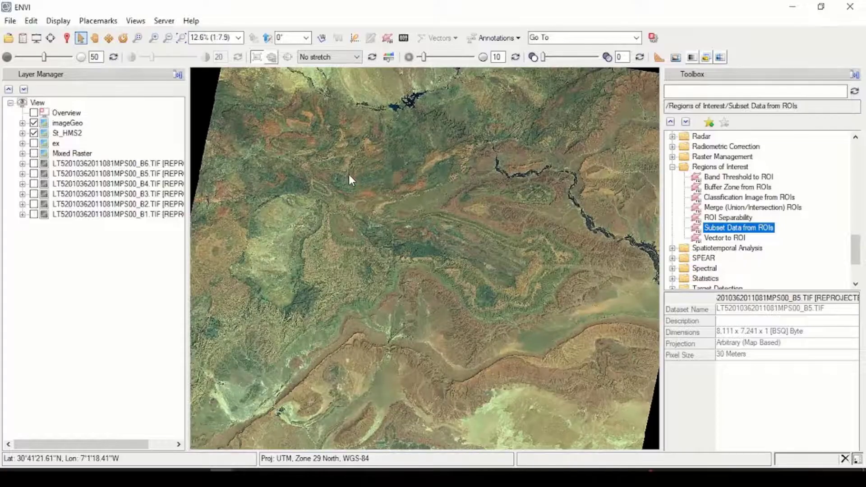
scroll(375, 183, down, 1)
scroll(375, 183, up, 1)
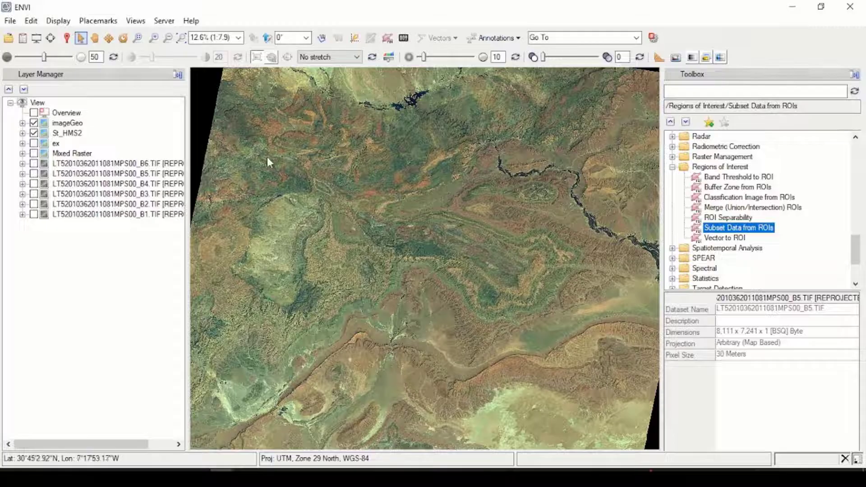
Create a new region of interest on the imageGeo layer and name it "Region of interest"
right_click(67, 123)
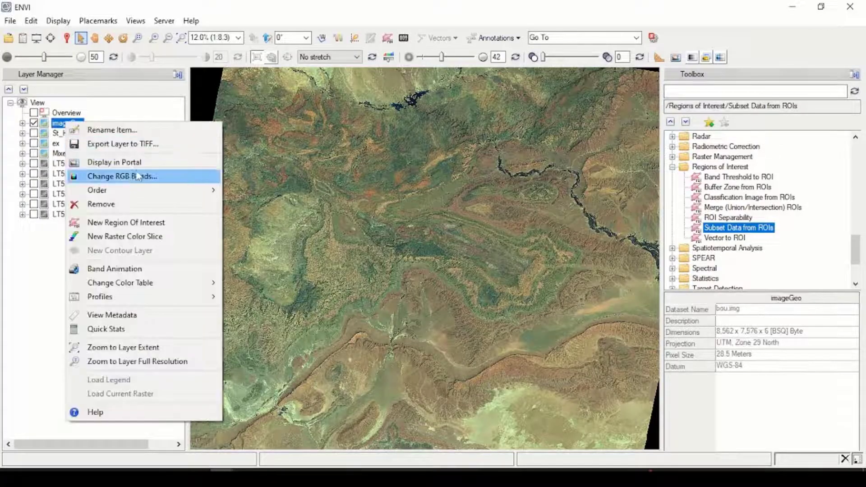
click(146, 226)
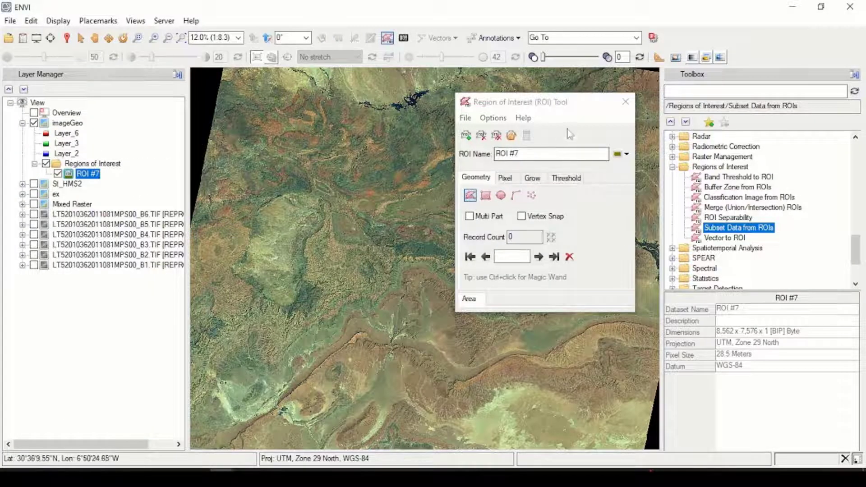
drag(579, 111, 539, 107)
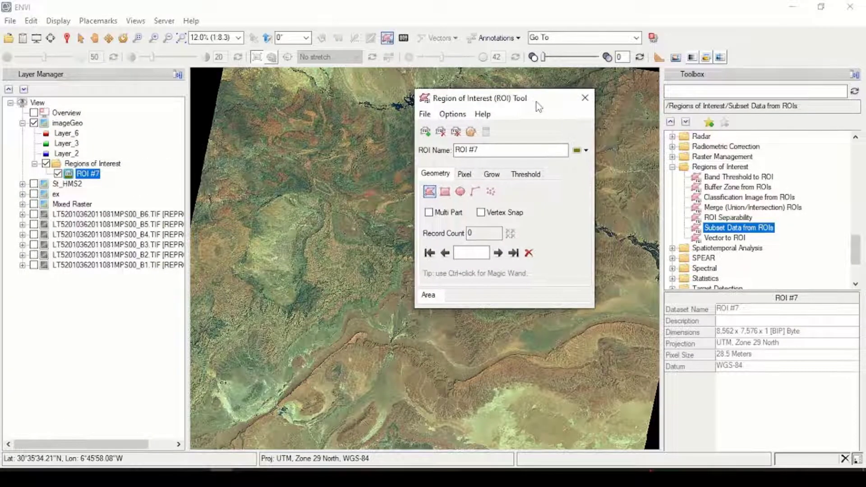
drag(515, 150, 455, 152)
text(Region of interest)
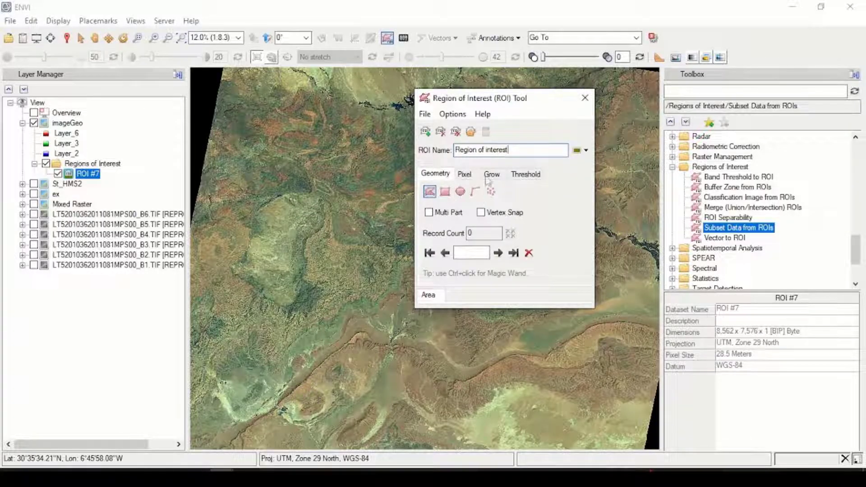
drag(548, 105, 621, 102)
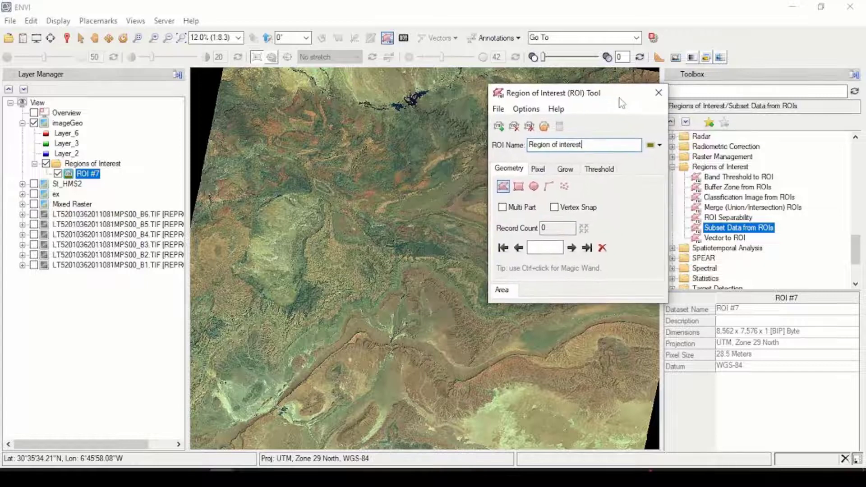
click(319, 164)
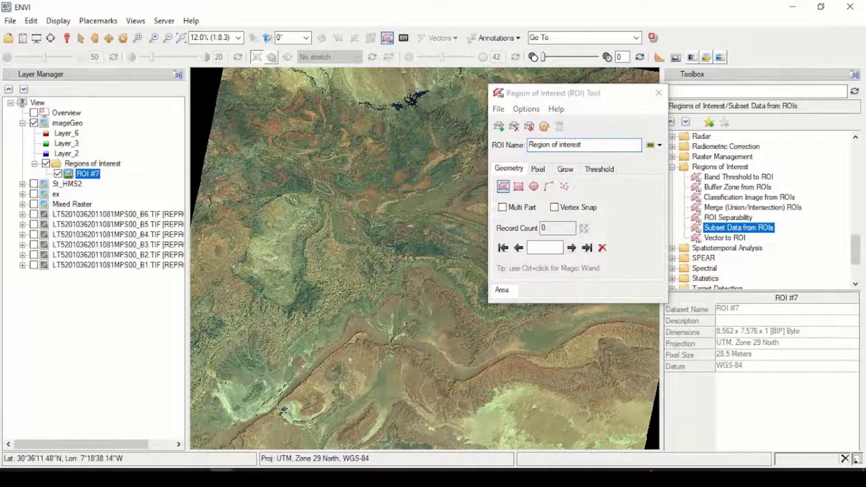
Draw a four-sided polygon for the region of interest over the pale plateau and the green terrain east of it
click(504, 186)
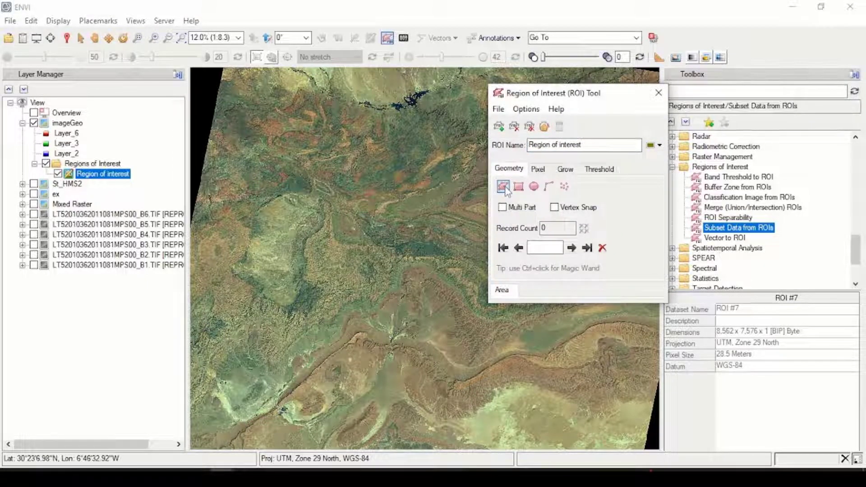
click(519, 187)
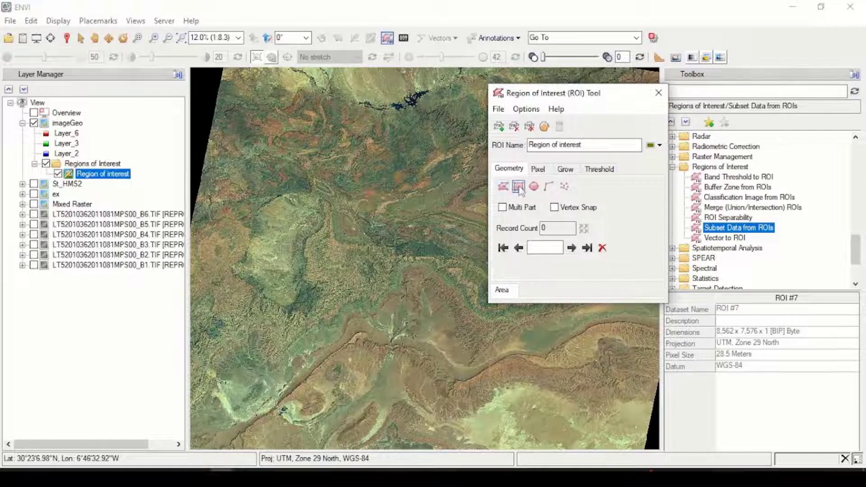
click(534, 186)
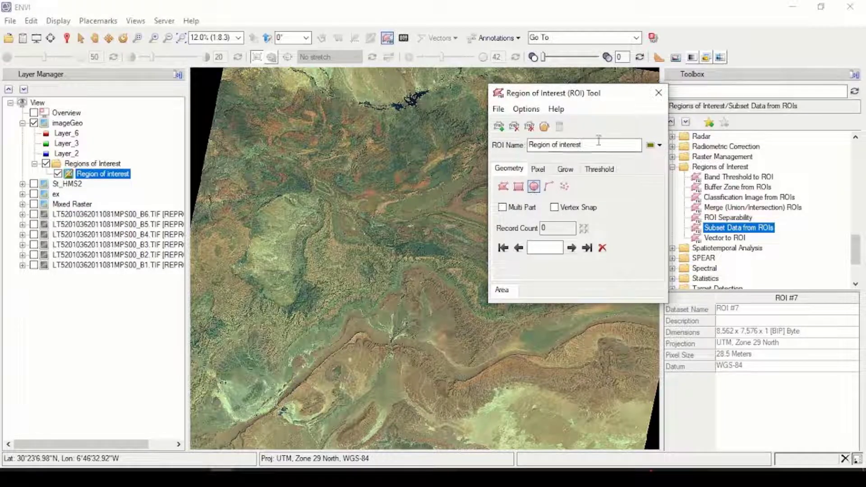
drag(575, 93, 592, 90)
click(520, 184)
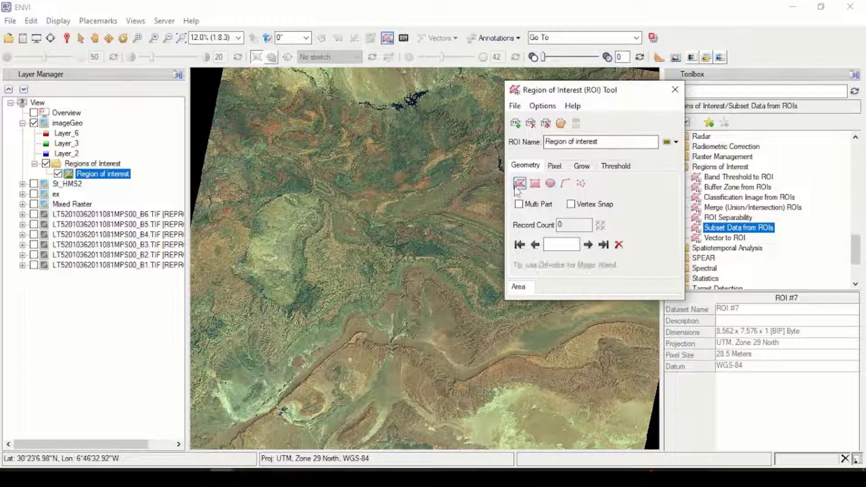
scroll(324, 221, up, 1)
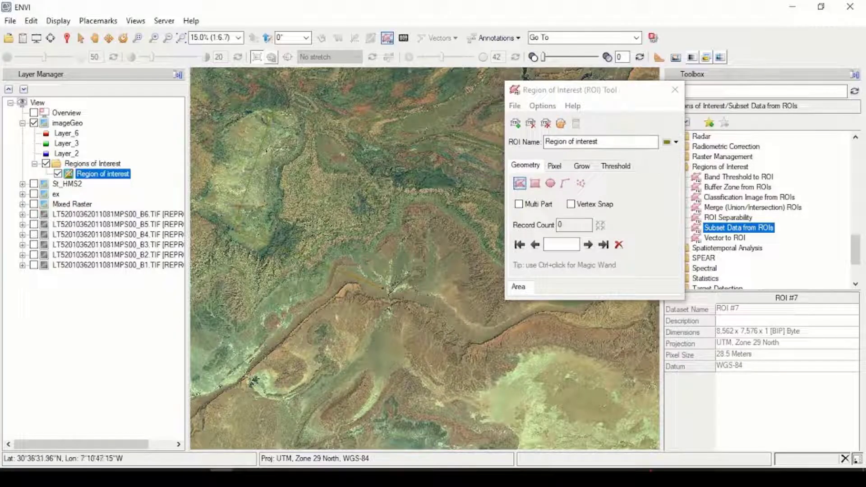
double_click(275, 103)
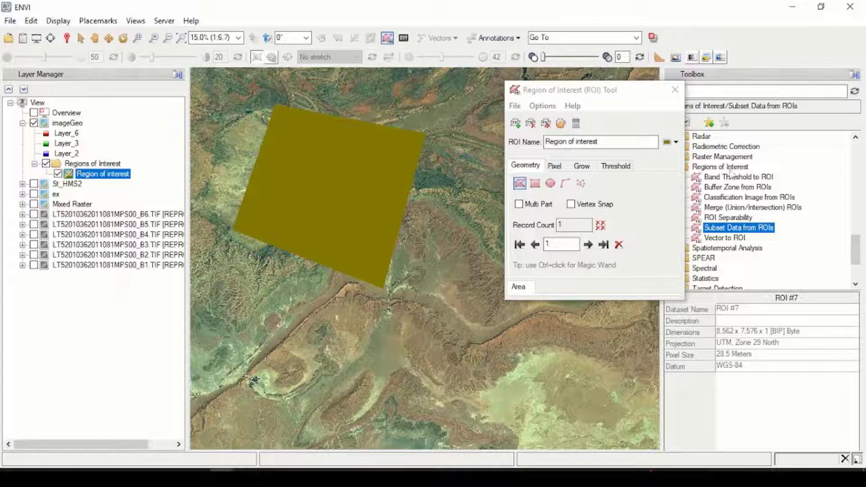
Change the region of interest's colour to blue and move the ROI tool clear of the polygon
click(676, 142)
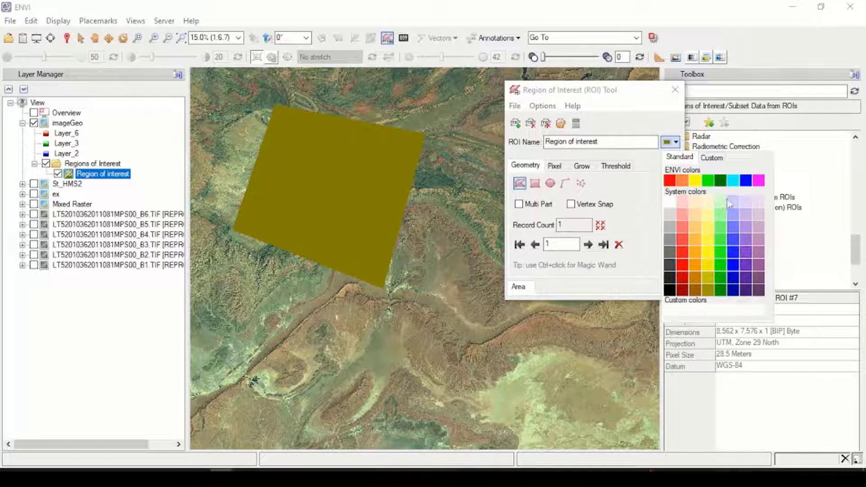
click(746, 181)
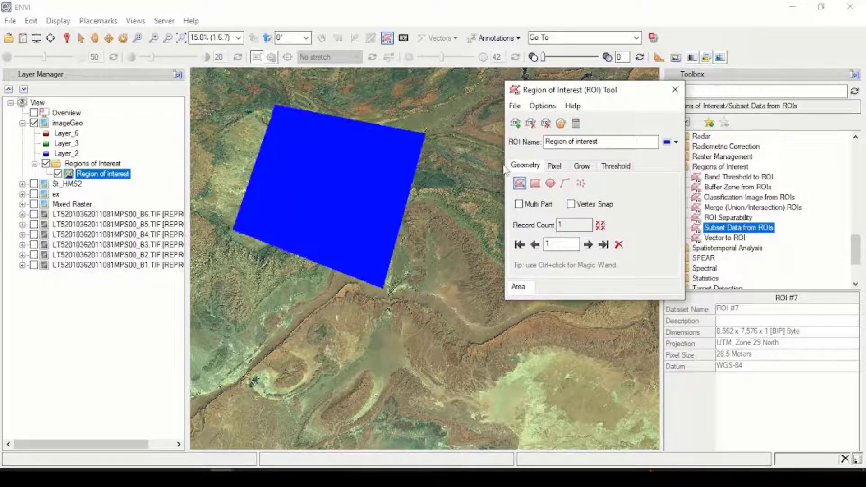
drag(628, 90, 655, 84)
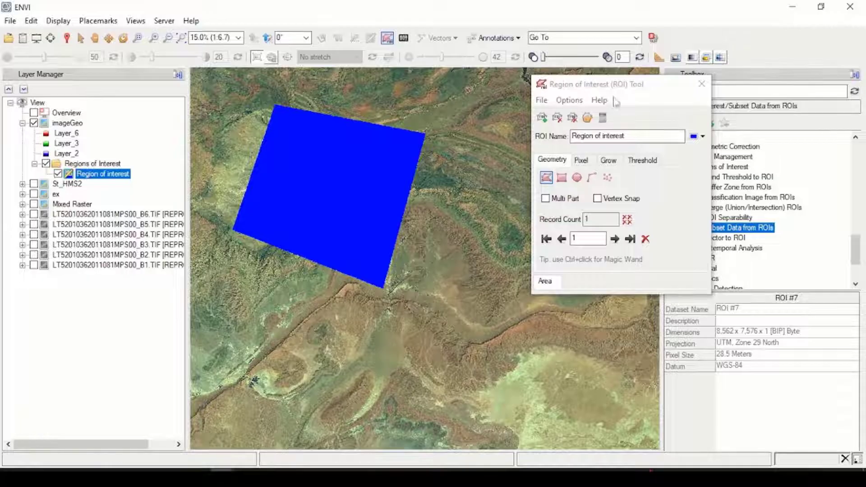
drag(616, 84, 647, 85)
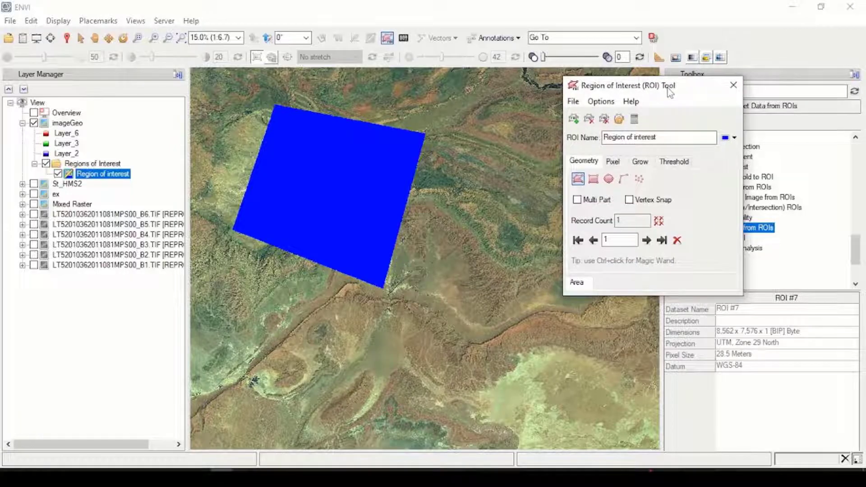
Load the ma_zone.shp shapefile from the Data folder as the vector to import into the region of interest
click(574, 102)
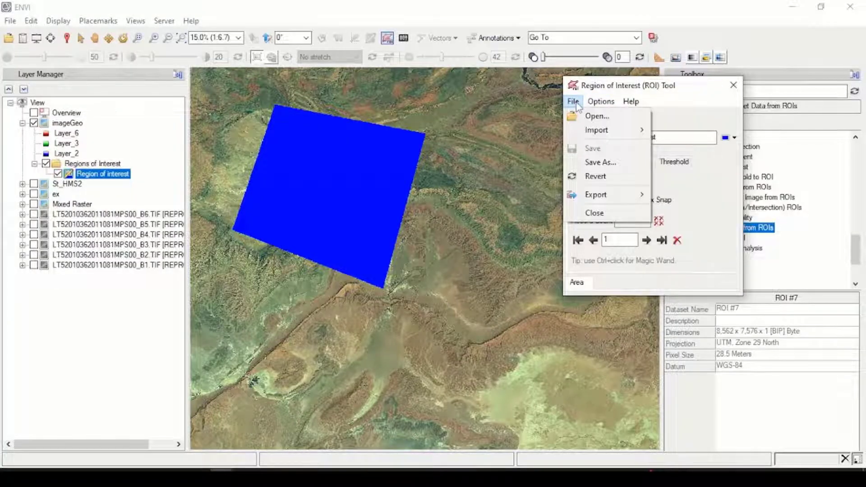
mouse_move(609, 130)
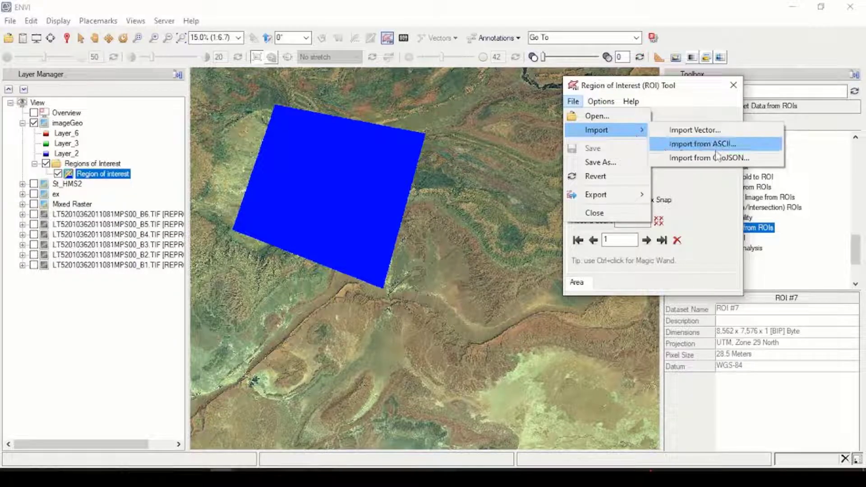
click(694, 132)
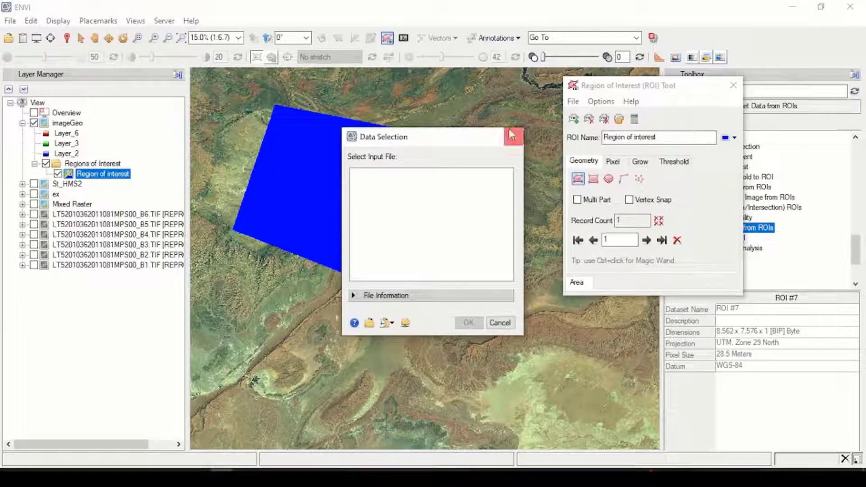
drag(488, 137, 518, 106)
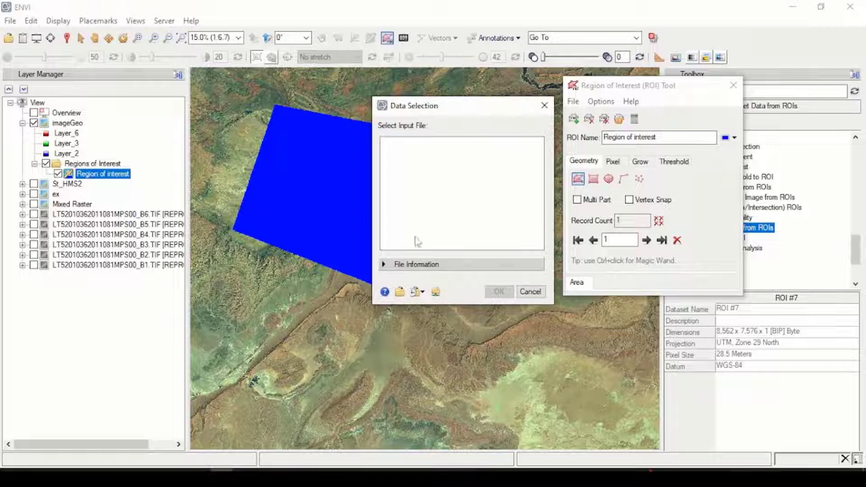
click(399, 292)
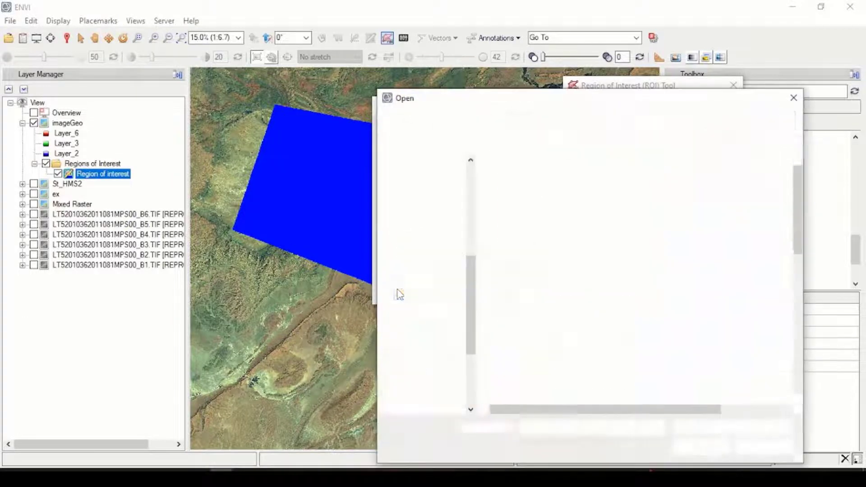
scroll(568, 255, down, 6)
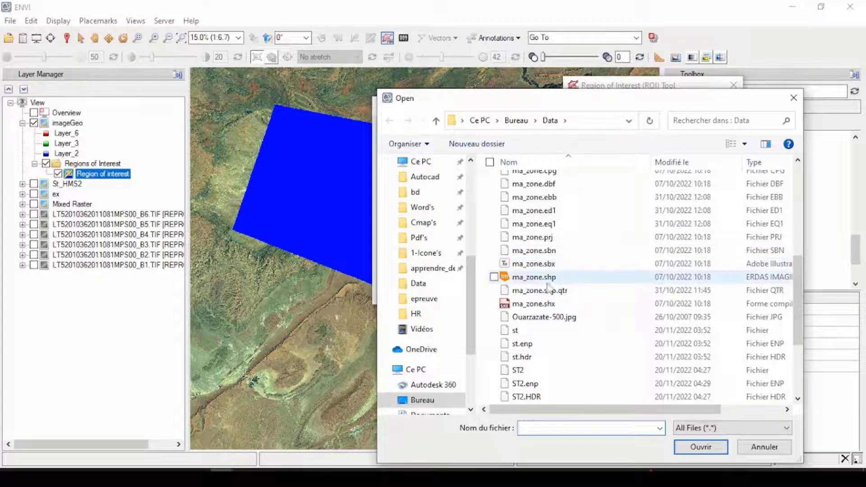
double_click(543, 278)
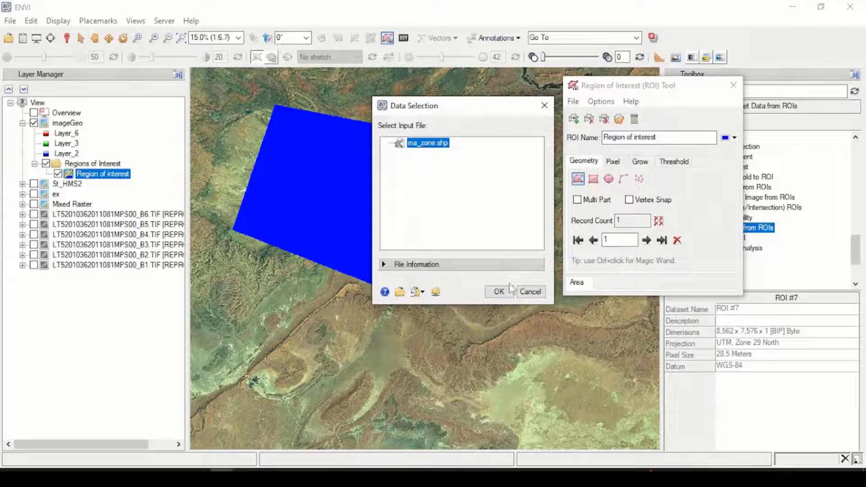
click(499, 293)
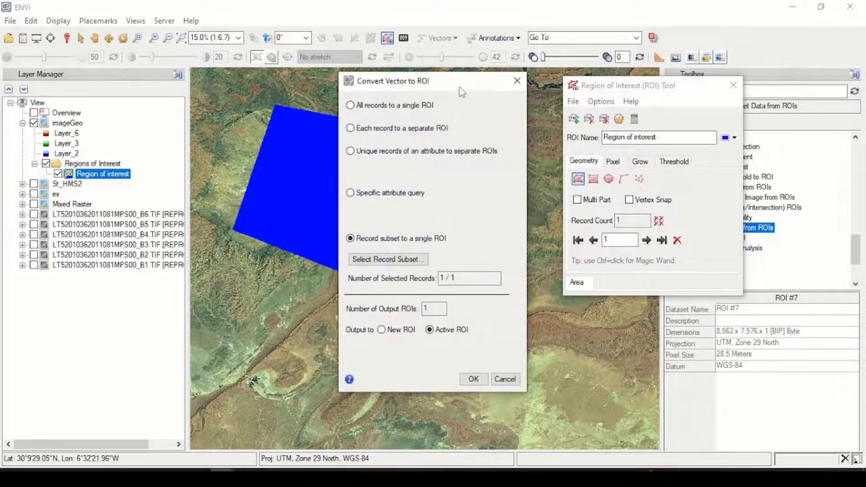
Convert the vector's record subset to a single ROI, output to the active ROI
drag(459, 87, 476, 63)
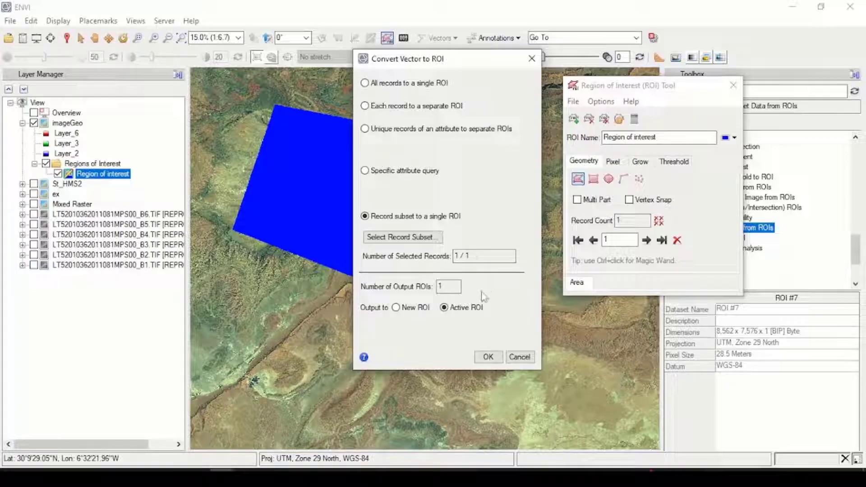
click(397, 307)
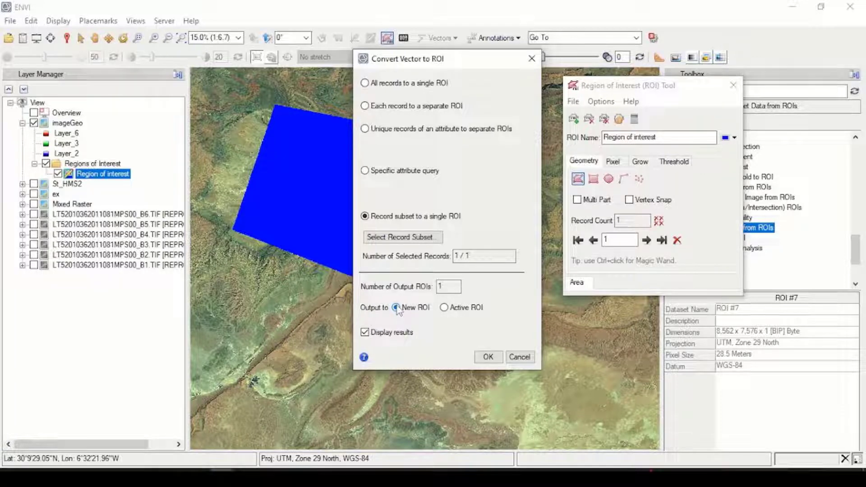
click(444, 308)
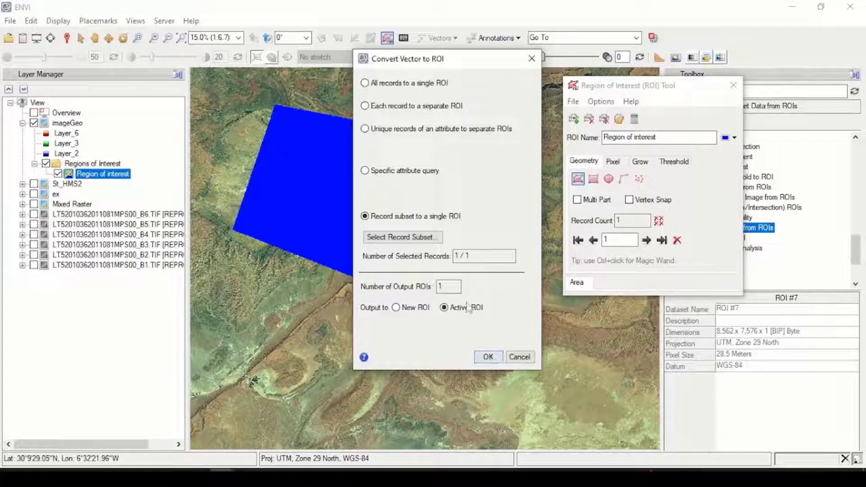
click(488, 357)
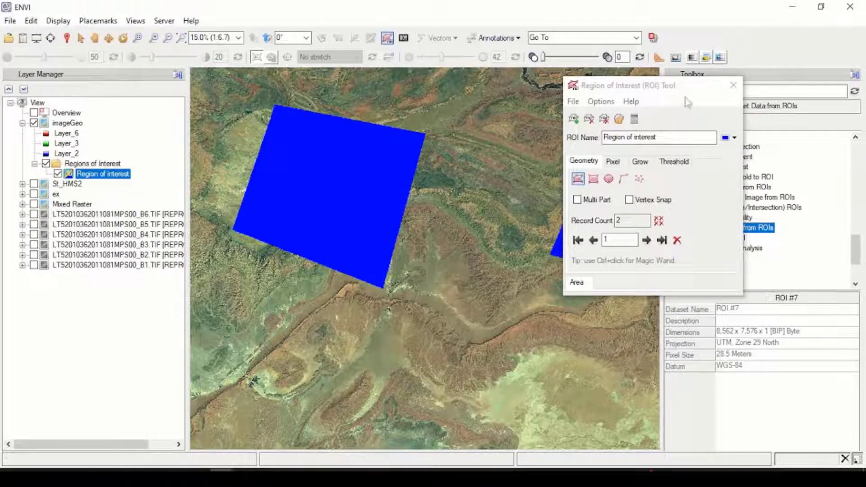
Examine the drawn and imported polygons on the image and go to the second ROI record
drag(693, 93, 831, 212)
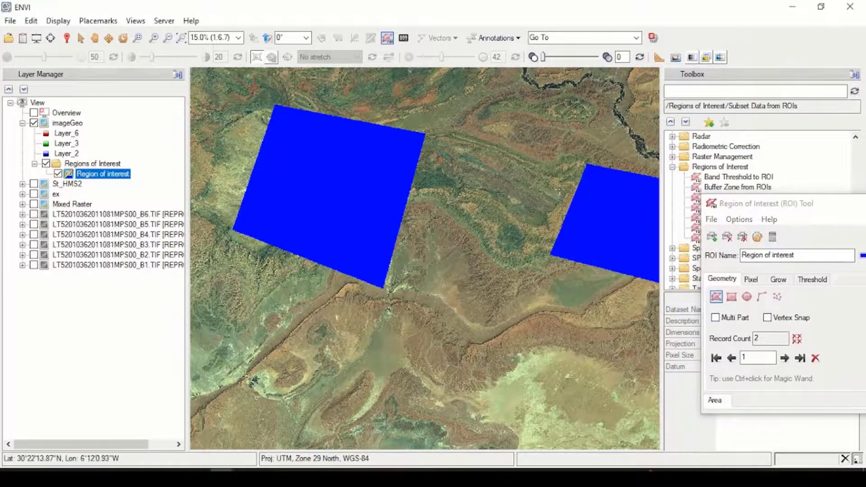
scroll(469, 167, down, 2)
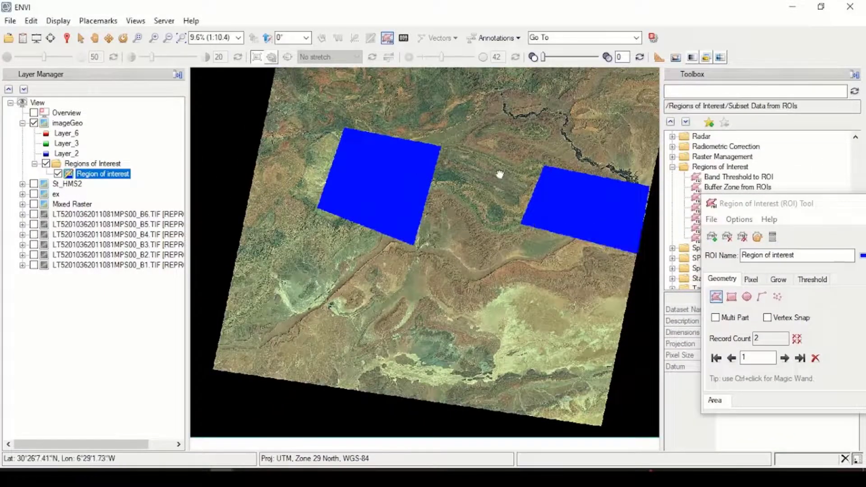
drag(498, 174, 442, 194)
scroll(440, 194, up, 1)
scroll(441, 194, up, 1)
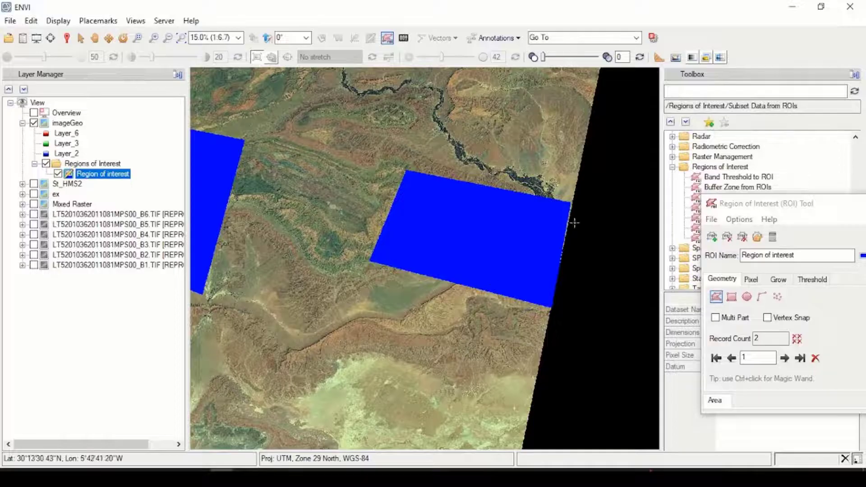
scroll(428, 192, down, 2)
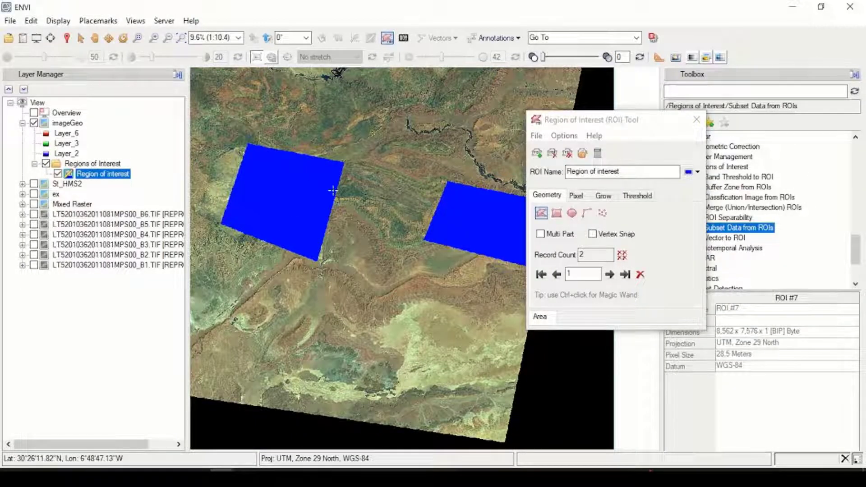
click(645, 256)
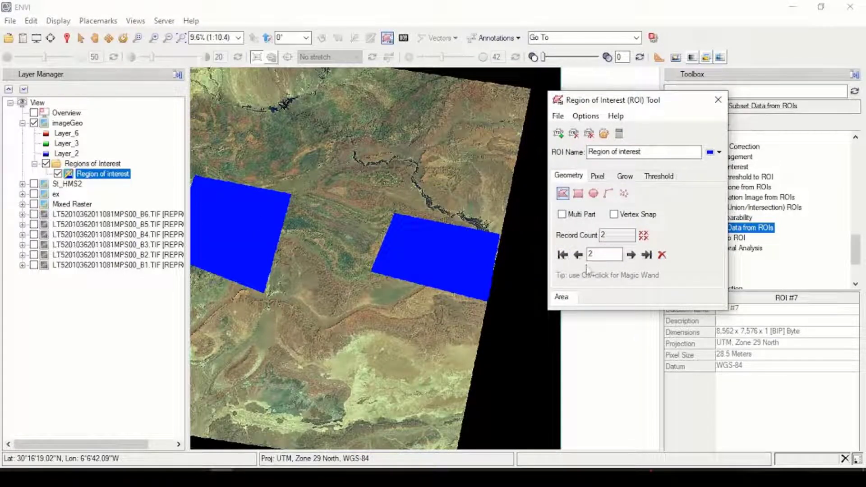
Delete the first record, the drawn polygon, from the region of interest, keeping the imported zone
click(562, 255)
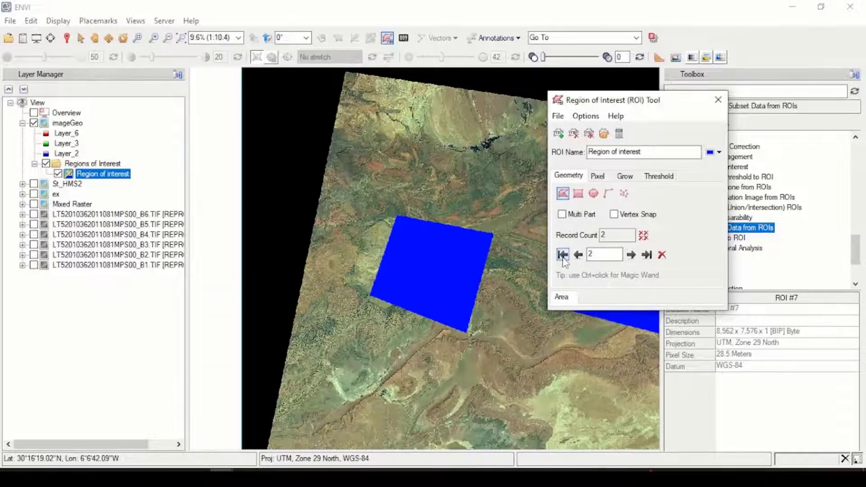
click(647, 255)
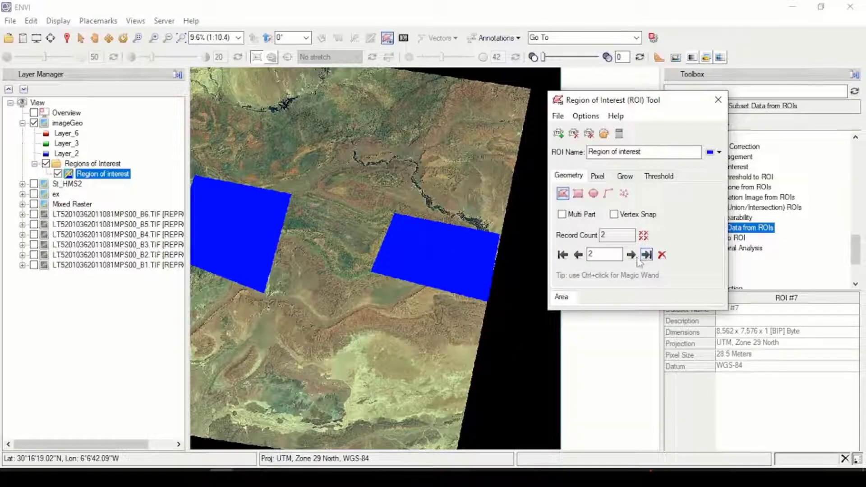
click(563, 255)
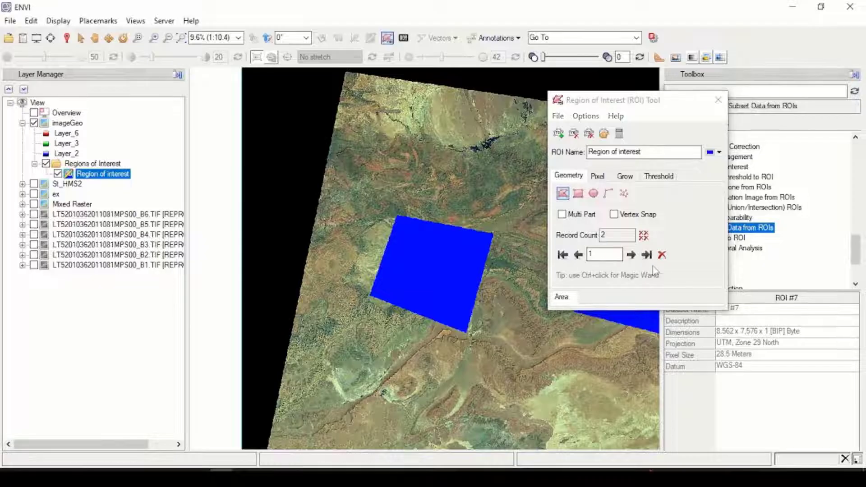
click(662, 255)
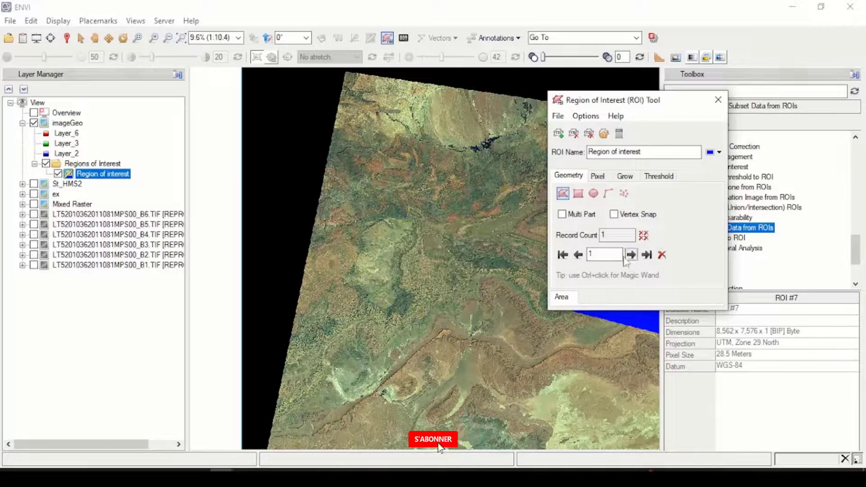
drag(508, 198, 352, 180)
scroll(406, 226, up, 1)
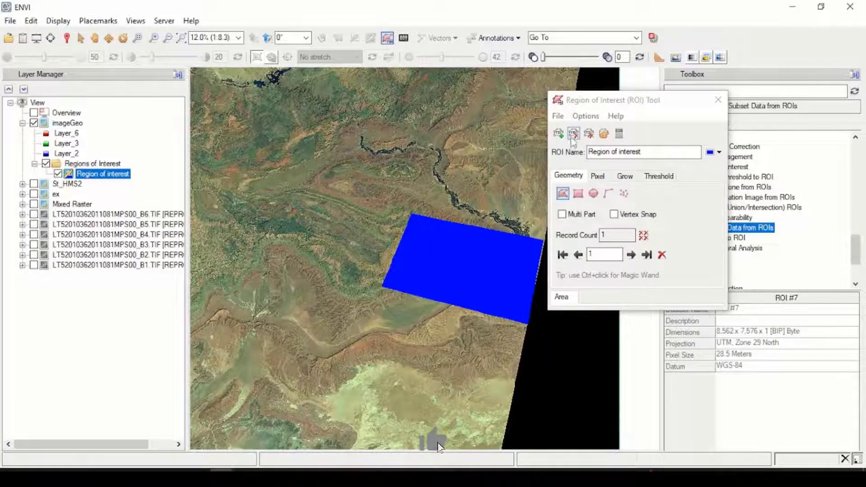
click(558, 116)
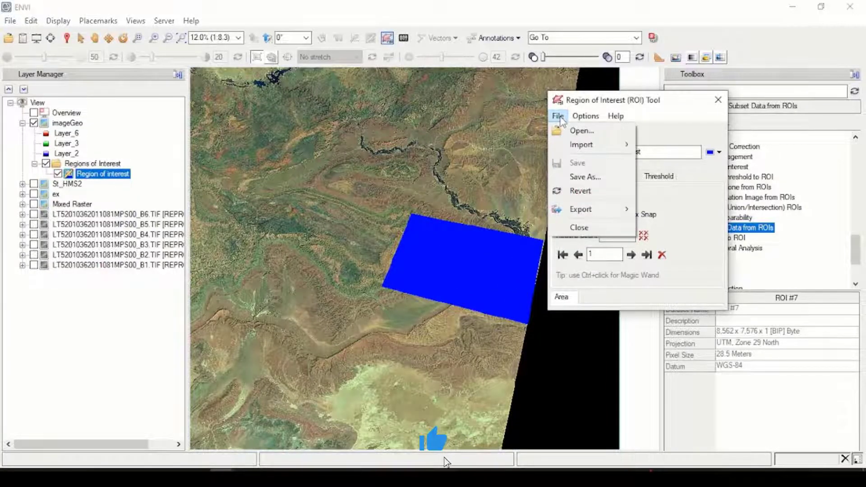
click(596, 179)
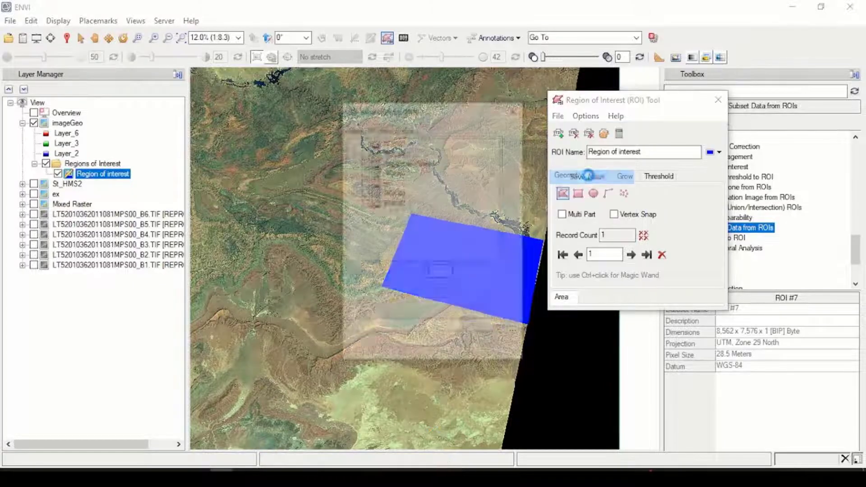
drag(456, 109, 471, 102)
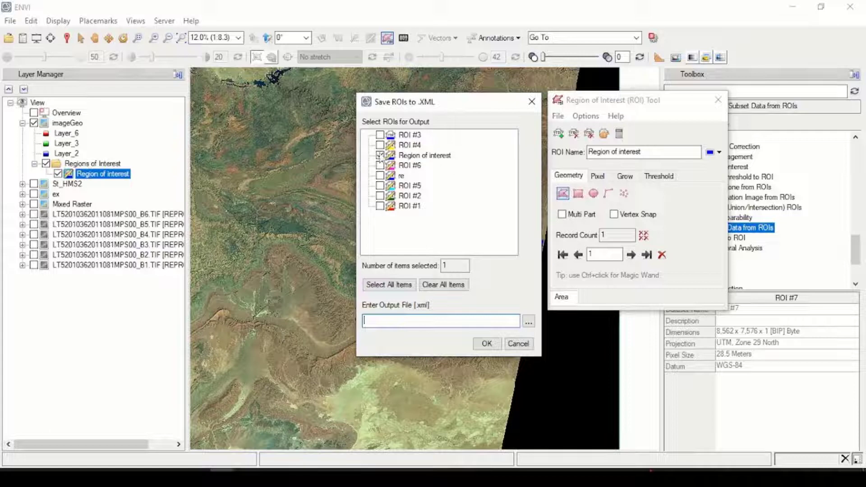
click(380, 156)
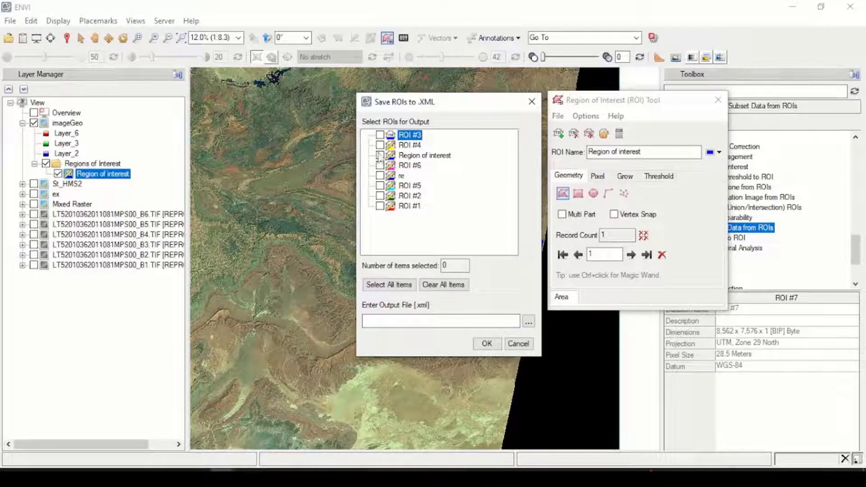
click(380, 156)
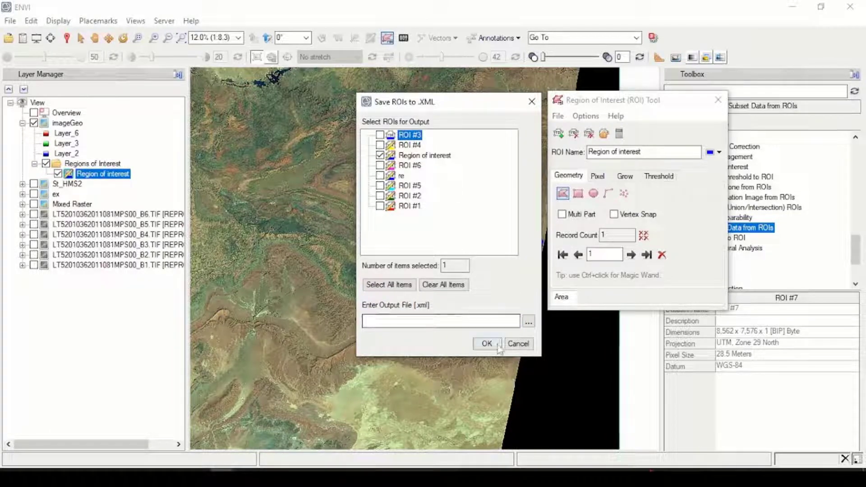
click(529, 322)
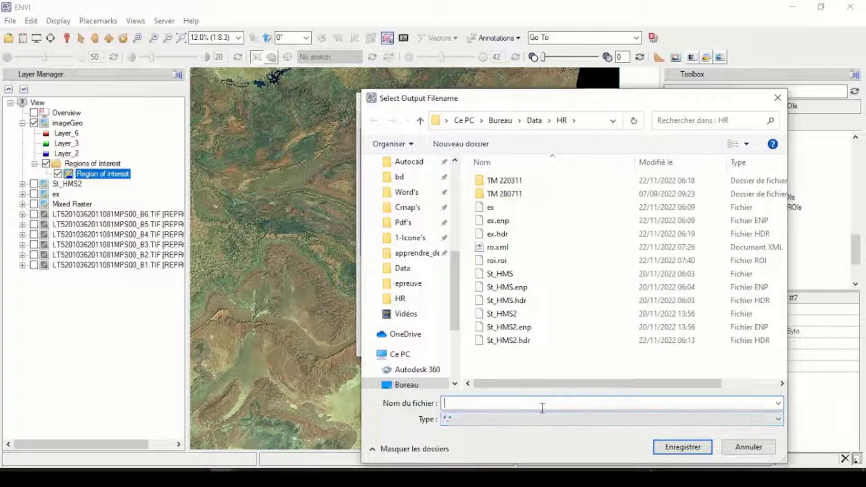
text(ROI)
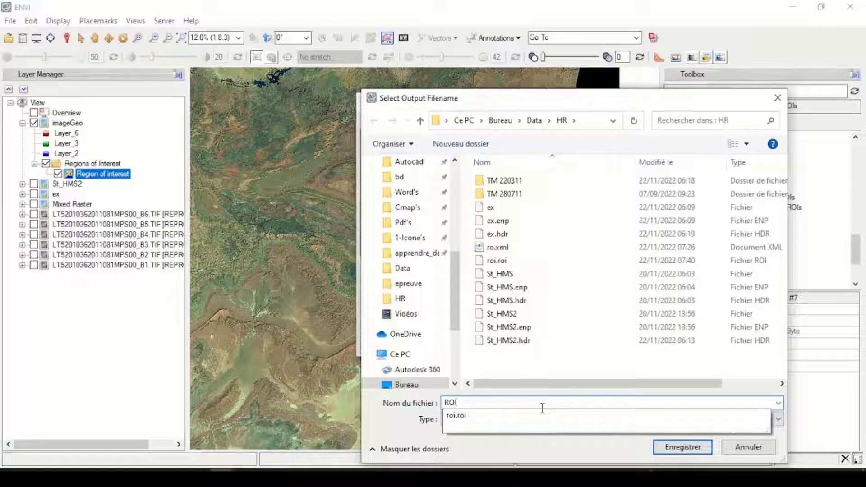
text(2)
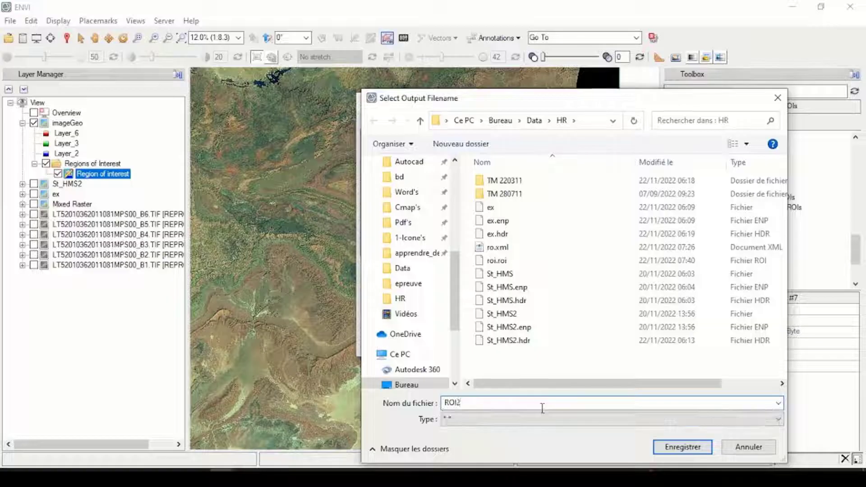
click(676, 451)
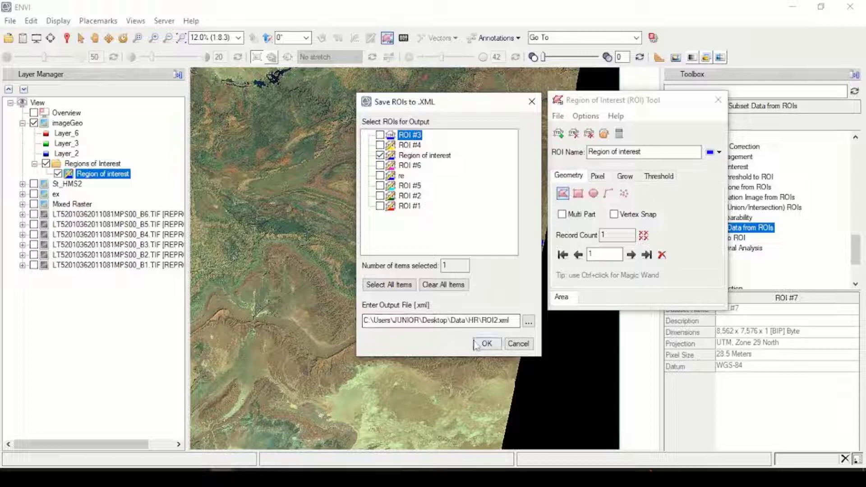
click(519, 344)
Export the region of interest as a polygon shapefile named maZone3 in the Data\HR folder
click(558, 117)
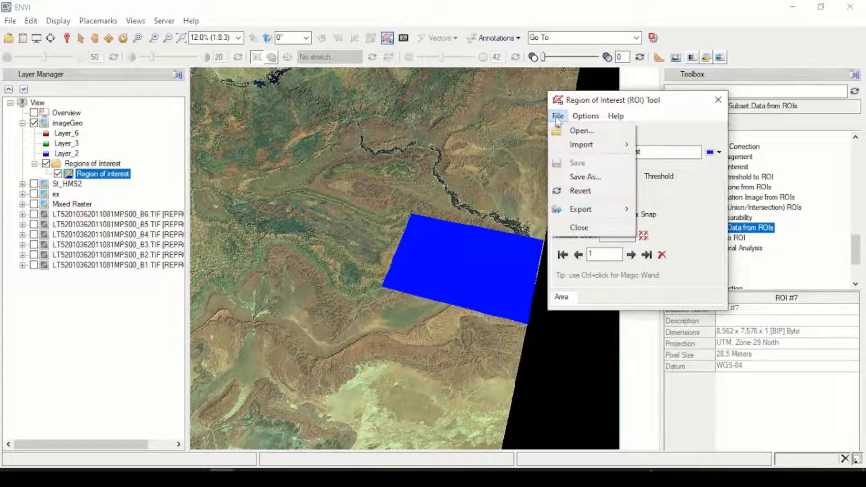
mouse_move(607, 208)
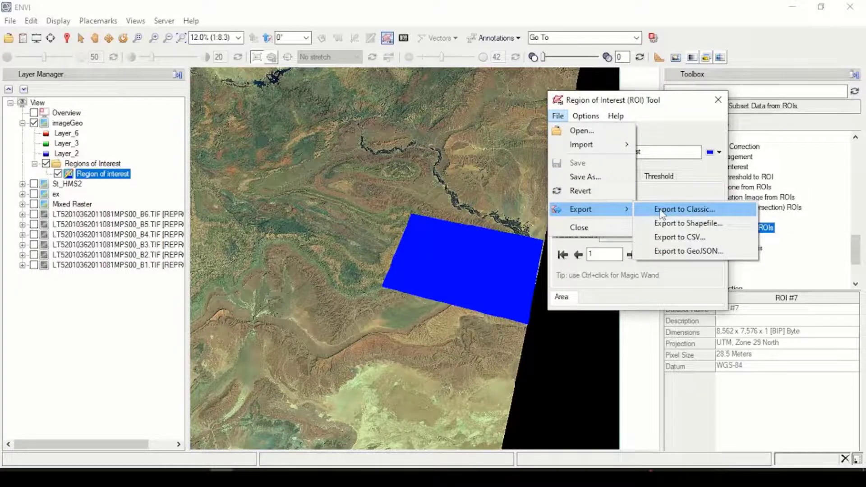
click(692, 223)
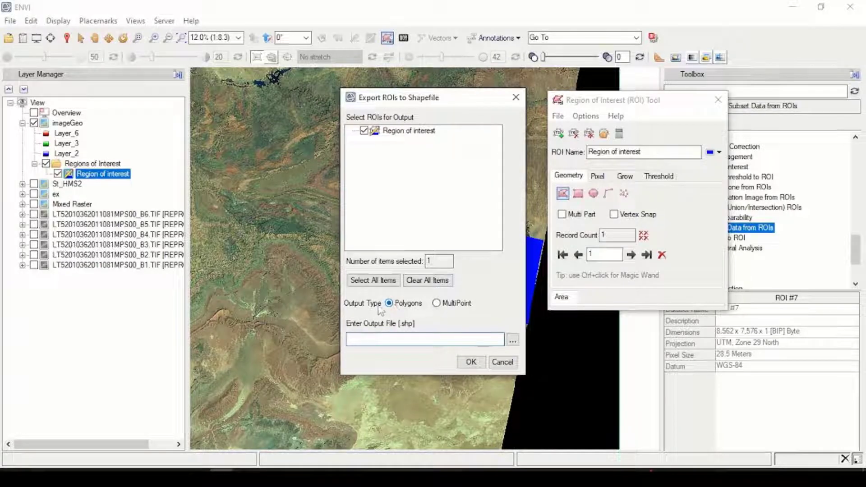
click(513, 341)
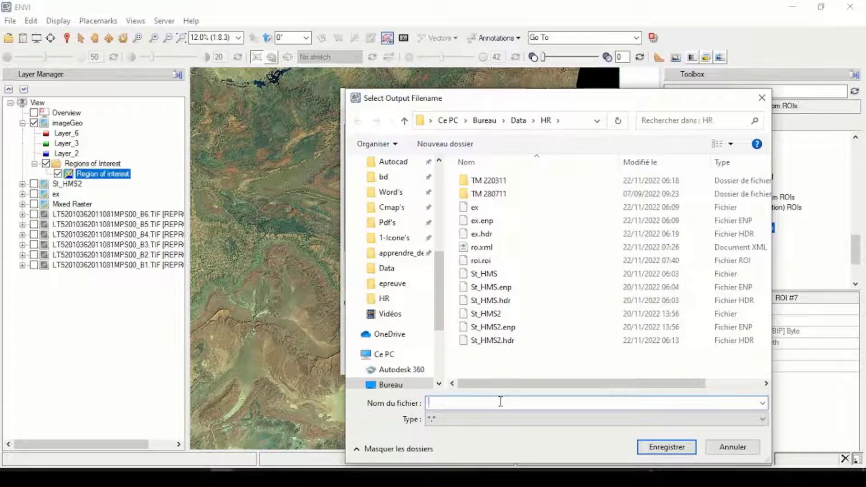
text(maZone3)
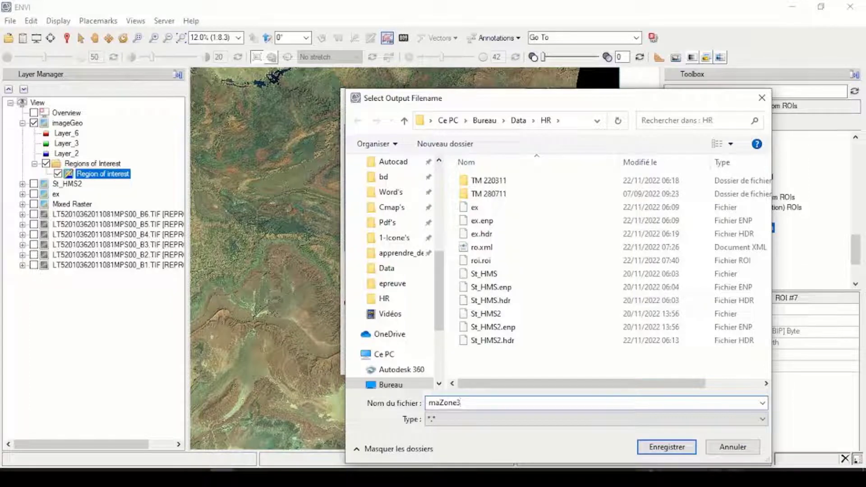
click(667, 447)
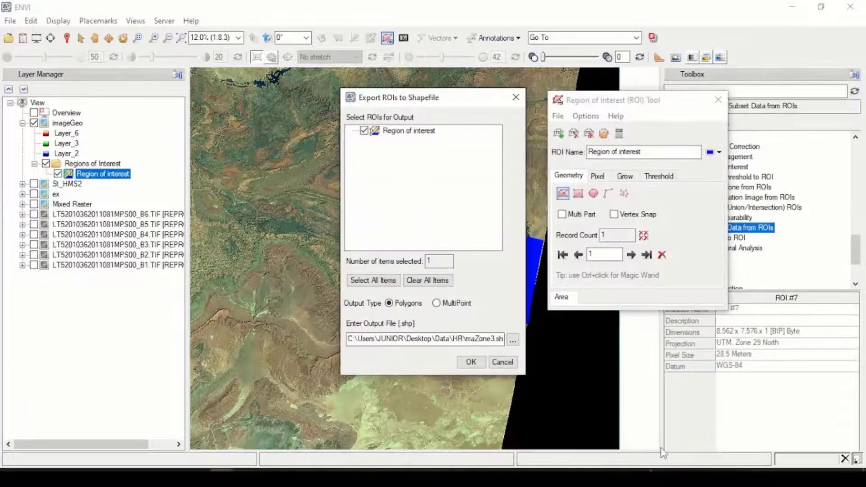
click(471, 362)
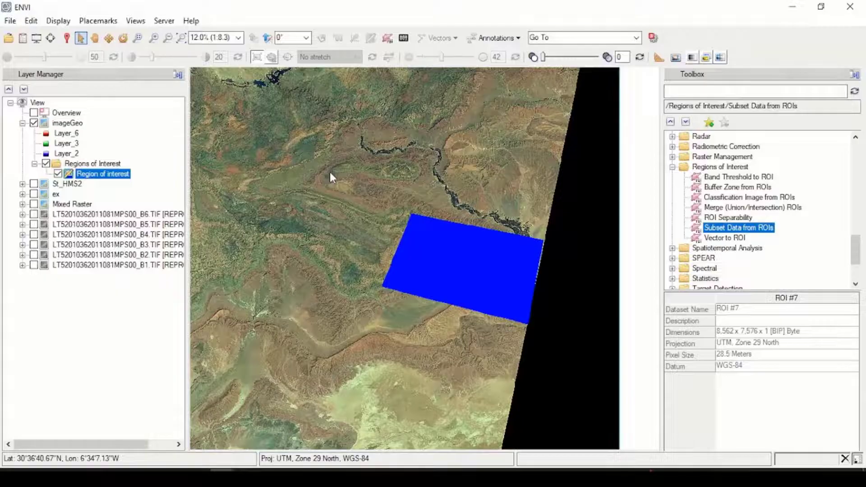
Collapse the Filter, Image Sharpening, Classification and LiDAR tool folders
scroll(715, 145, up, 10)
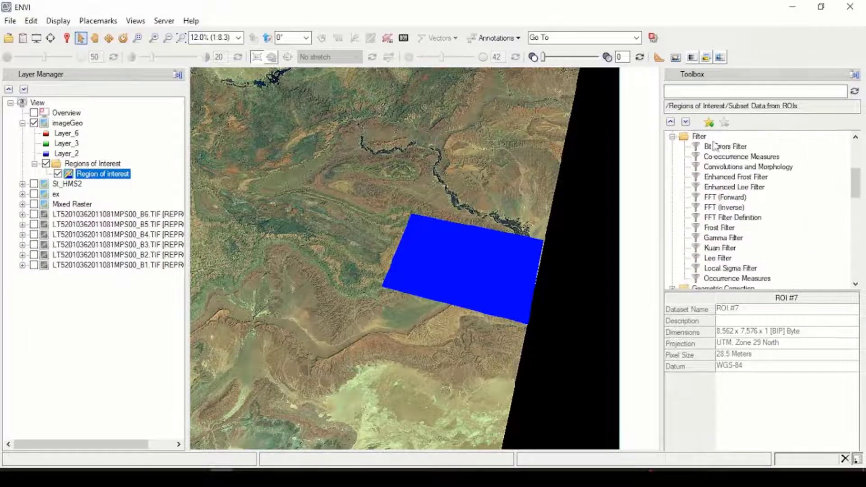
click(672, 136)
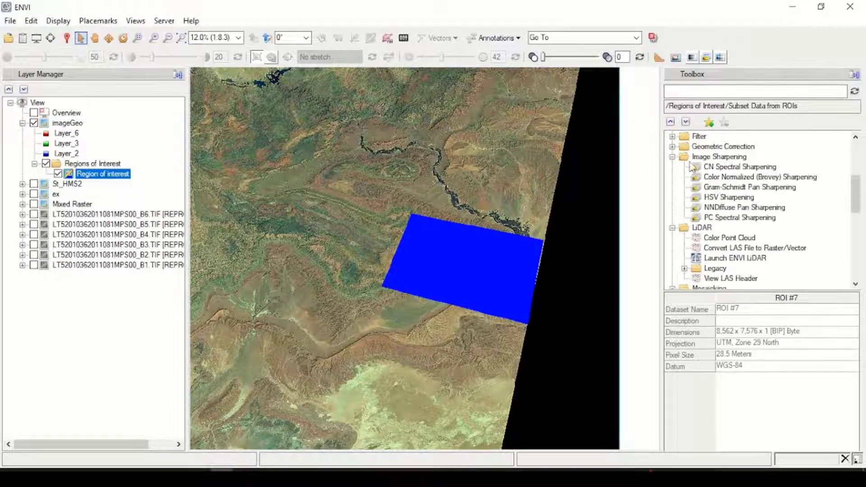
click(672, 157)
scroll(681, 164, up, 4)
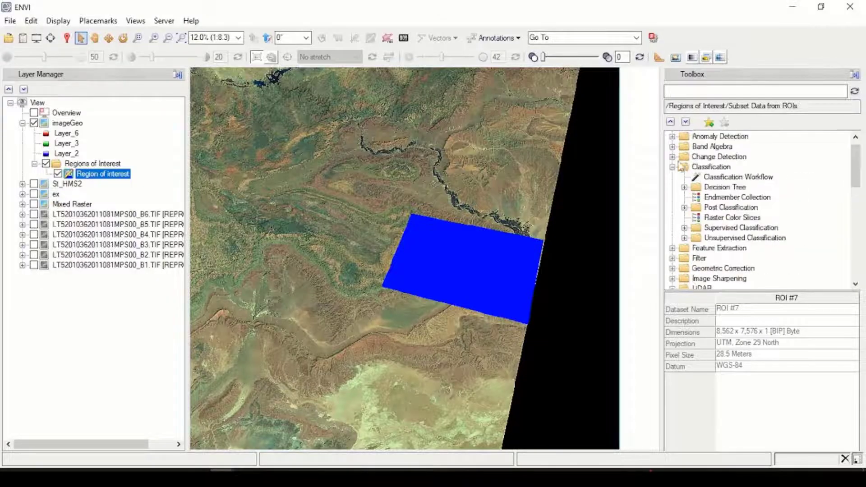
click(672, 167)
scroll(722, 168, down, 7)
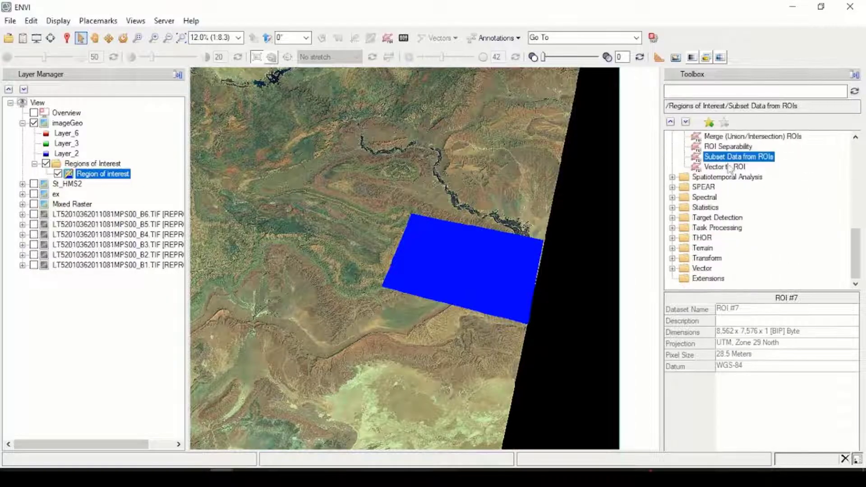
scroll(758, 175, up, 4)
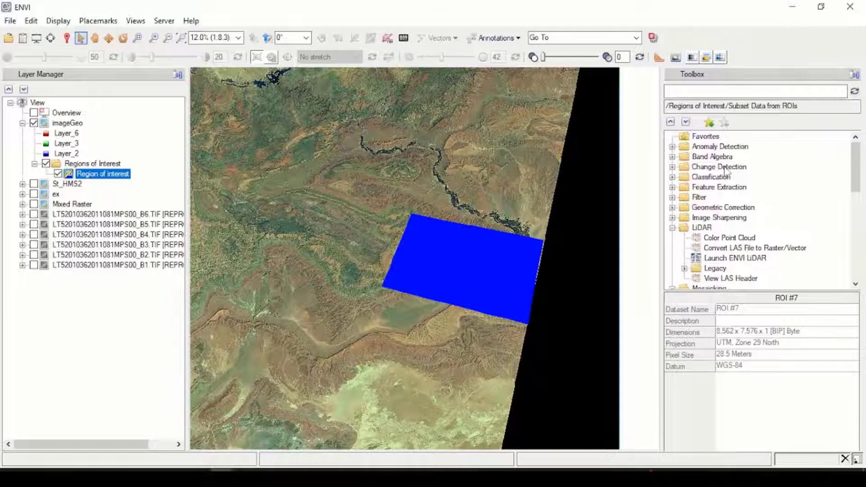
click(672, 228)
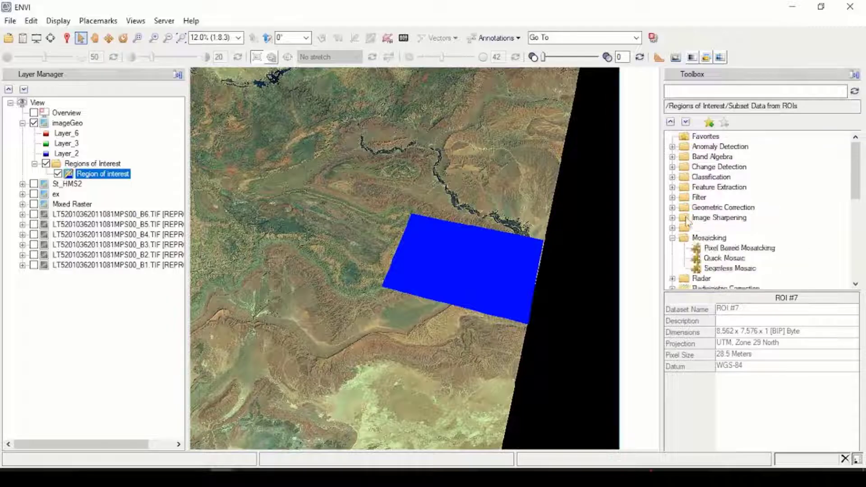
Start Subset Data from ROIs with bou.img as the input file, using all six bands
scroll(708, 204, down, 3)
scroll(707, 204, down, 1)
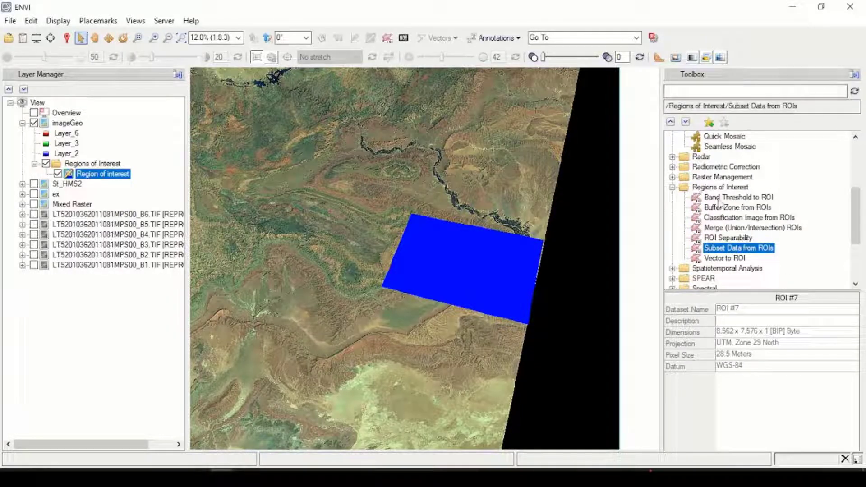
double_click(736, 249)
drag(343, 85, 497, 85)
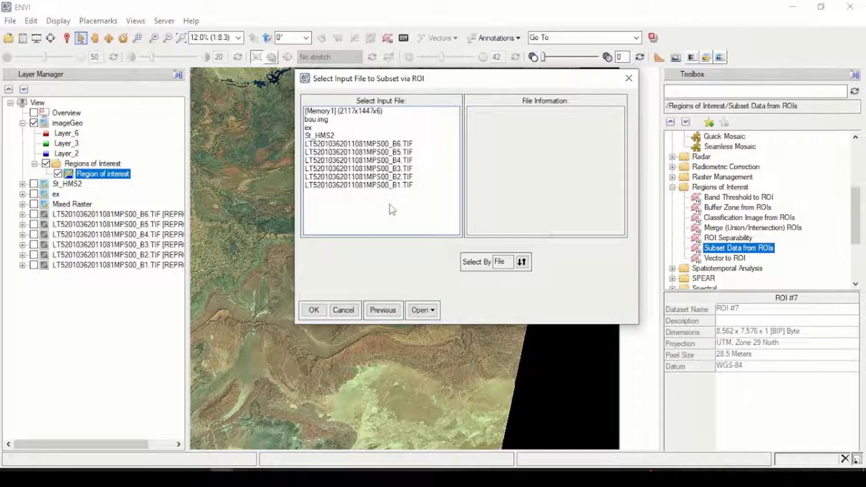
click(318, 120)
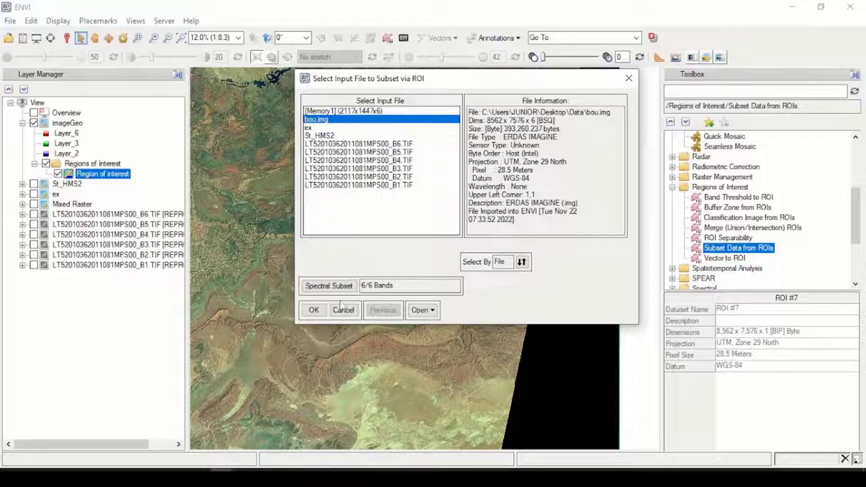
click(315, 311)
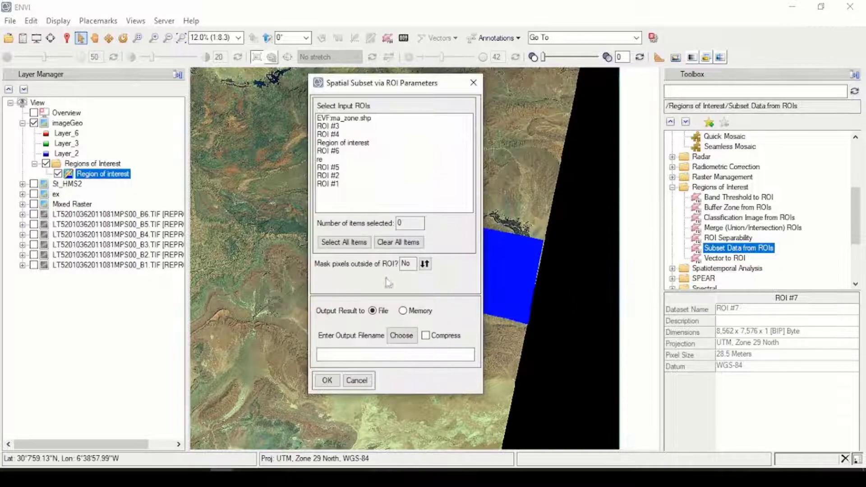
Subset the image to the ROI named Region of interest, outputting to a file named extraction in the Data\HR folder
drag(460, 79, 481, 60)
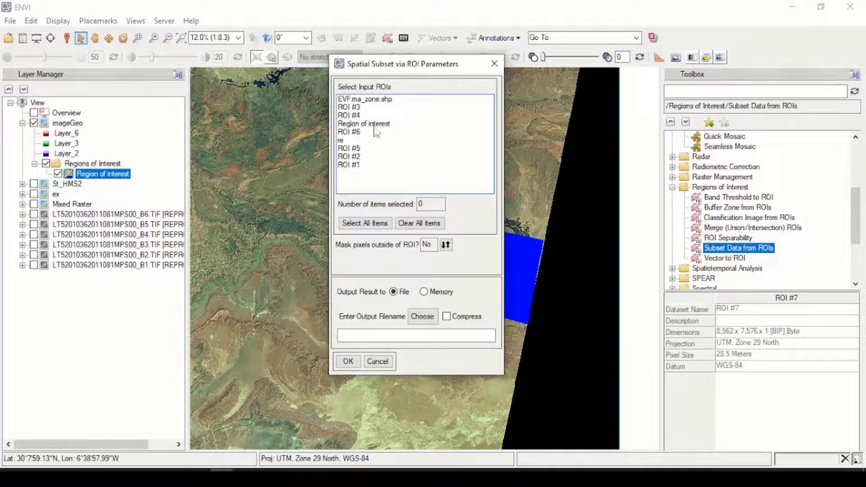
click(374, 124)
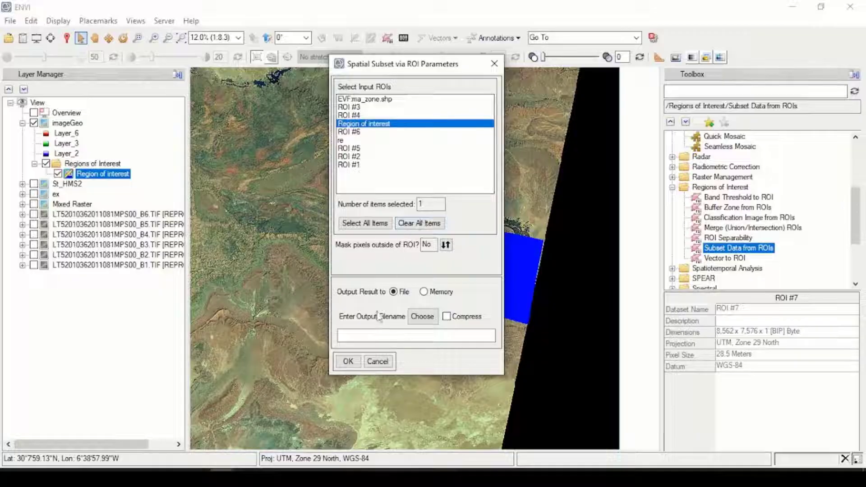
click(422, 316)
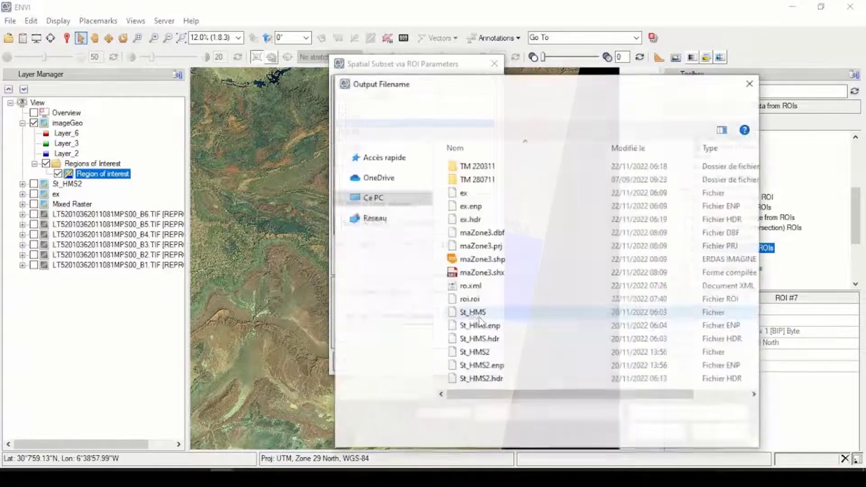
click(513, 415)
text(ext)
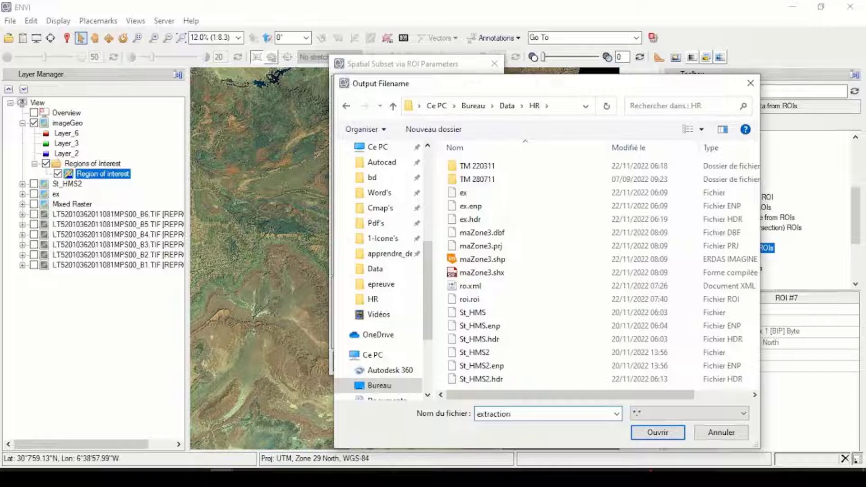
text(raction)
click(640, 435)
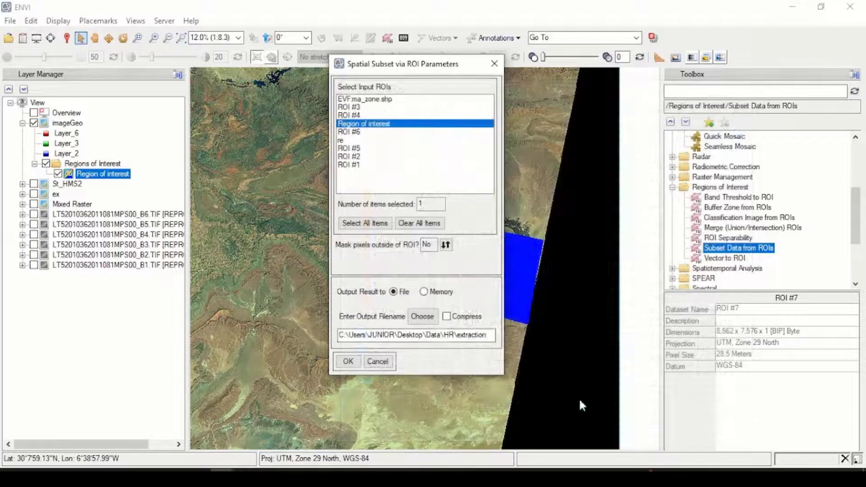
click(352, 364)
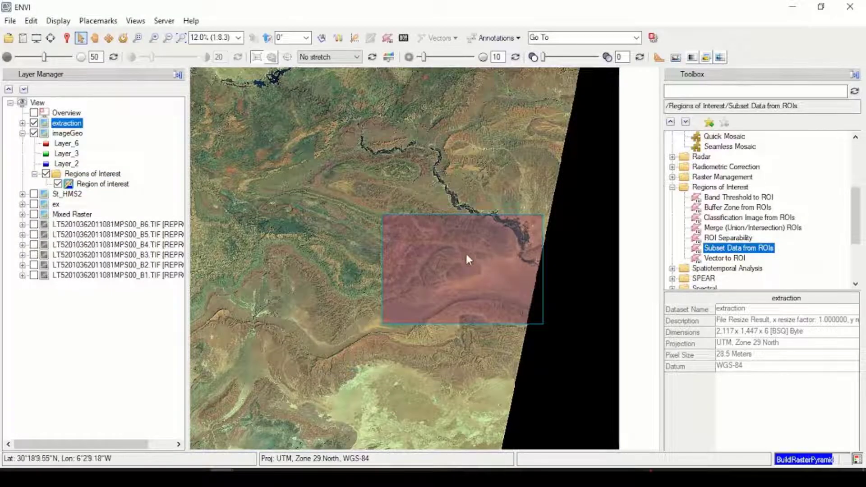
Hide the imageGeo layer, collapse its entry in the layer tree, and examine the extraction layer on its own
click(34, 133)
click(22, 133)
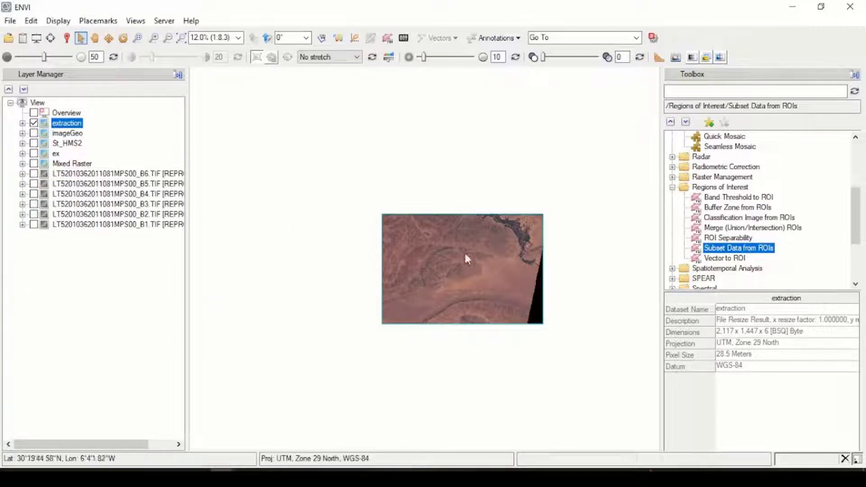
scroll(465, 248, up, 3)
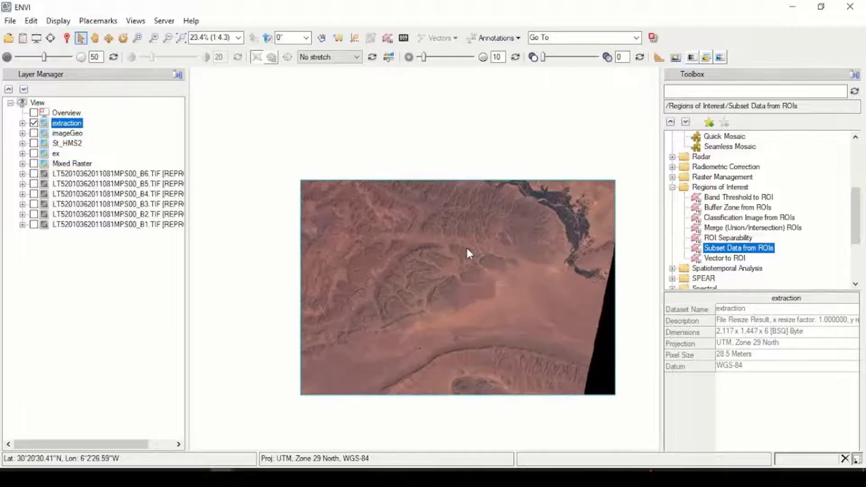
scroll(467, 245, up, 3)
scroll(466, 261, down, 2)
drag(472, 293, 445, 237)
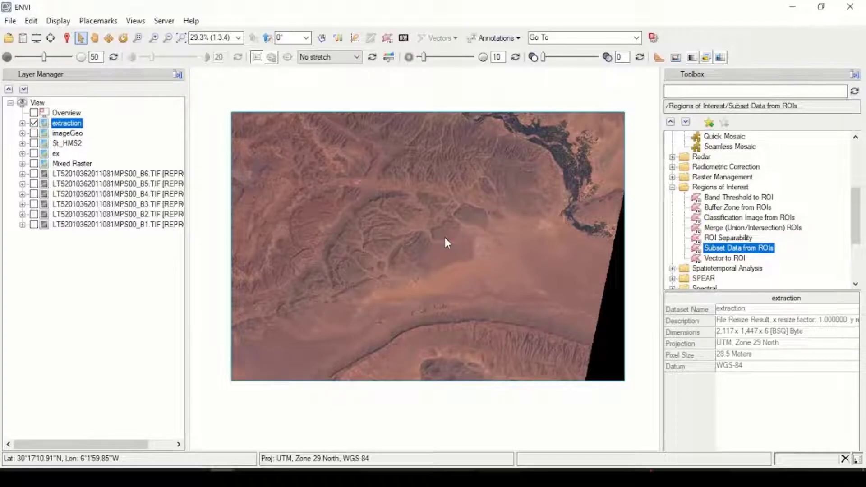
Show the imageGeo layer again to compare the extracted area with the full satellite image
click(34, 133)
scroll(291, 202, down, 5)
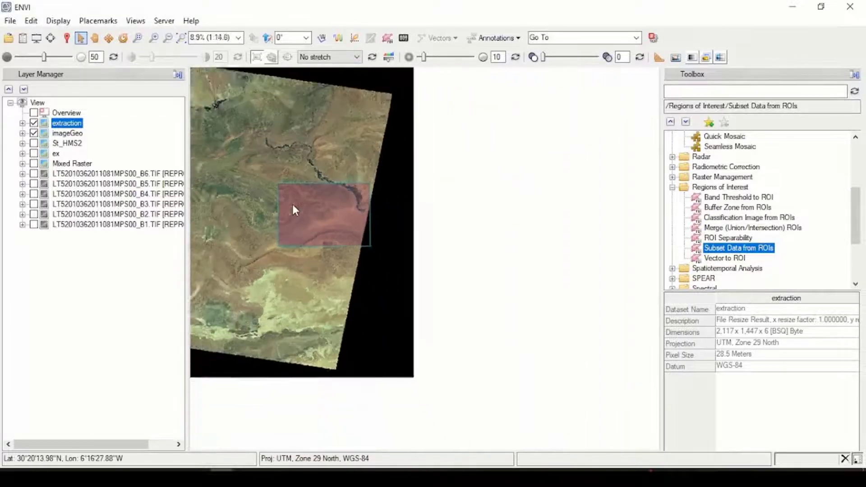
click(328, 222)
scroll(331, 225, down, 2)
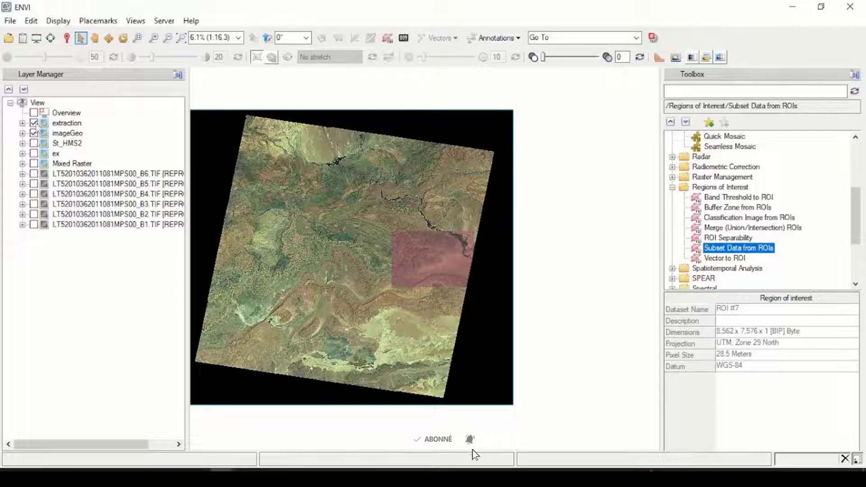
Turn off the imageGeo layer so that only the extraction layer is displayed, centred in the view
click(34, 133)
scroll(411, 239, up, 3)
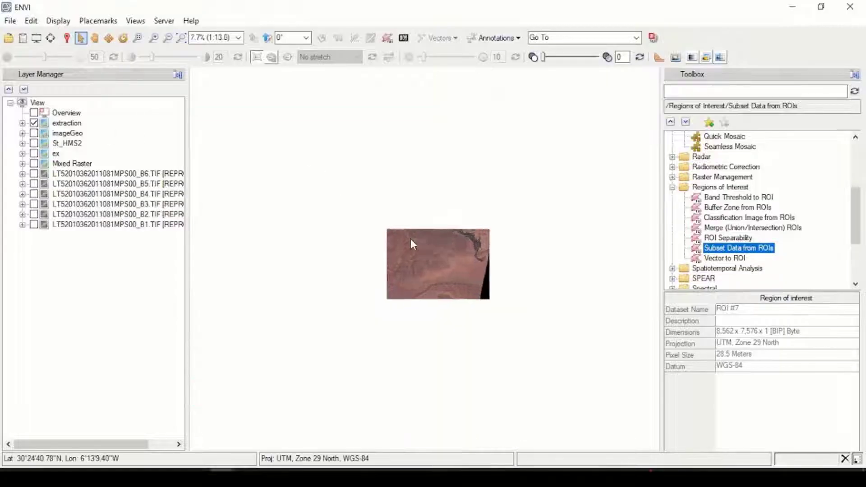
scroll(419, 255, up, 1)
drag(440, 278, 416, 219)
scroll(386, 255, up, 1)
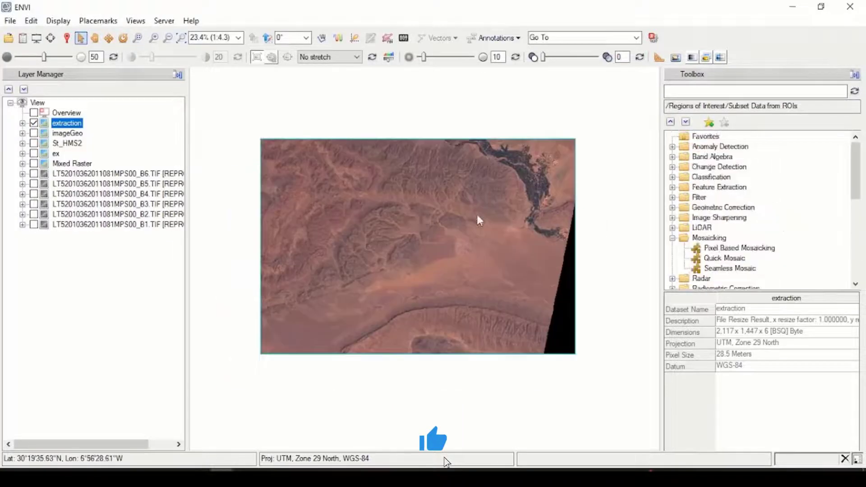